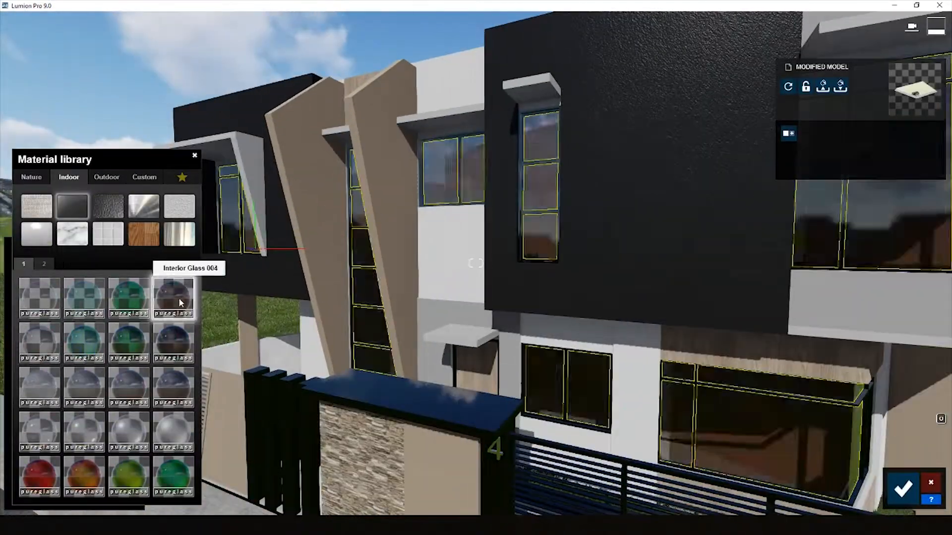
- Apply Interior Glass 004 with colorization about 0.2 to the windows, save it, and open the gate wall's stone material
{"action": "left_click", "coordinate": [178, 297]}
{"action": "left_click", "coordinate": [40, 375]}
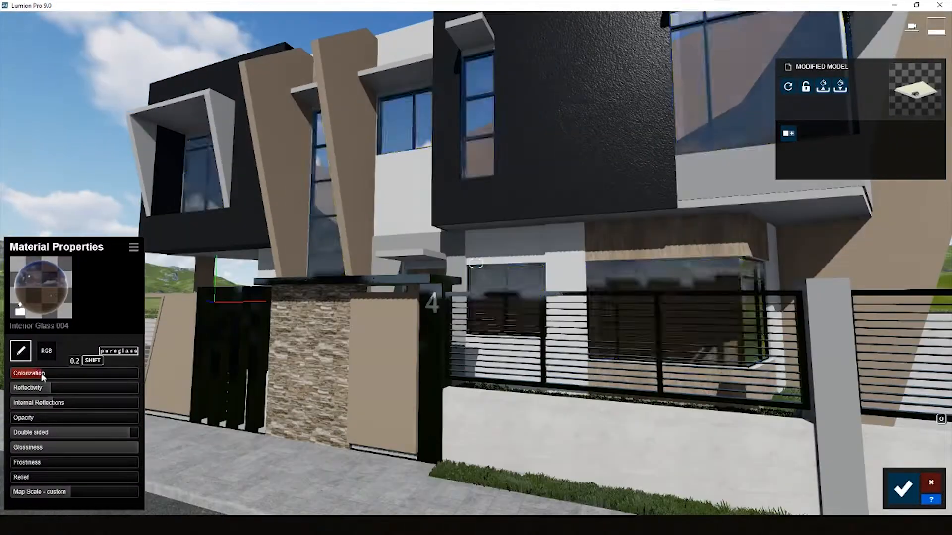
{"action": "left_click", "coordinate": [903, 489]}
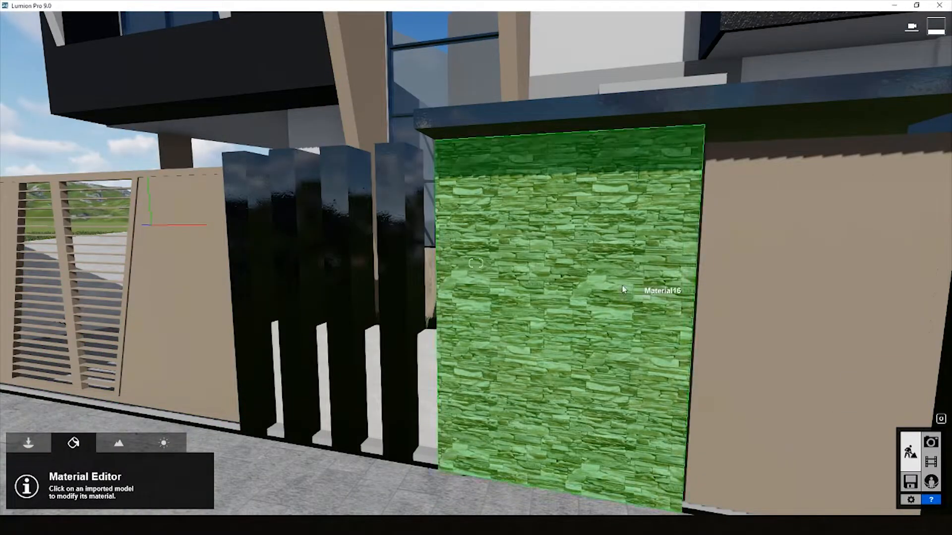
{"action": "left_click", "coordinate": [648, 253]}
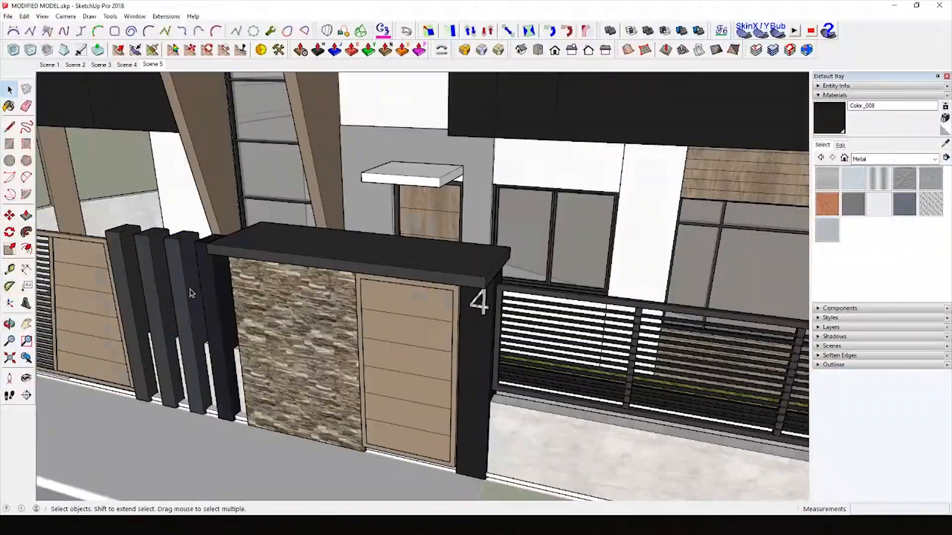
- In SketchUp, apply the Aluminum material to the sliding gate beside the black posts, tinted beige with HSB 27, 18, 70
{"action": "scroll", "coordinate": [192, 293], "scroll_direction": "down", "scroll_amount": 5}
{"action": "mouse_move", "coordinate": [192, 293]}
{"action": "middle_mouse_down"}
{"action": "mouse_move", "coordinate": [258, 302]}
{"action": "mouse_move", "coordinate": [218, 307]}
{"action": "middle_mouse_up"}
{"action": "key", "text": "b"}
{"action": "left_click", "coordinate": [288, 377], "text": "alt"}
{"action": "scroll", "coordinate": [268, 377], "scroll_direction": "up", "scroll_amount": 5}
{"action": "mouse_move", "coordinate": [268, 377]}
{"action": "middle_mouse_down"}
{"action": "mouse_move", "coordinate": [287, 337]}
{"action": "mouse_move", "coordinate": [258, 382]}
{"action": "middle_mouse_up"}
{"action": "scroll", "coordinate": [446, 357], "scroll_direction": "down", "scroll_amount": 5}
{"action": "mouse_move", "coordinate": [446, 347]}
{"action": "middle_mouse_down"}
{"action": "mouse_move", "coordinate": [472, 372]}
{"action": "mouse_move", "coordinate": [416, 356]}
{"action": "middle_mouse_up"}
{"action": "scroll", "coordinate": [471, 372], "scroll_direction": "up", "scroll_amount": 4}
{"action": "key", "text": "space"}
{"action": "left_click", "coordinate": [292, 318]}
{"action": "left_click", "coordinate": [826, 179]}
{"action": "left_click", "coordinate": [293, 318]}
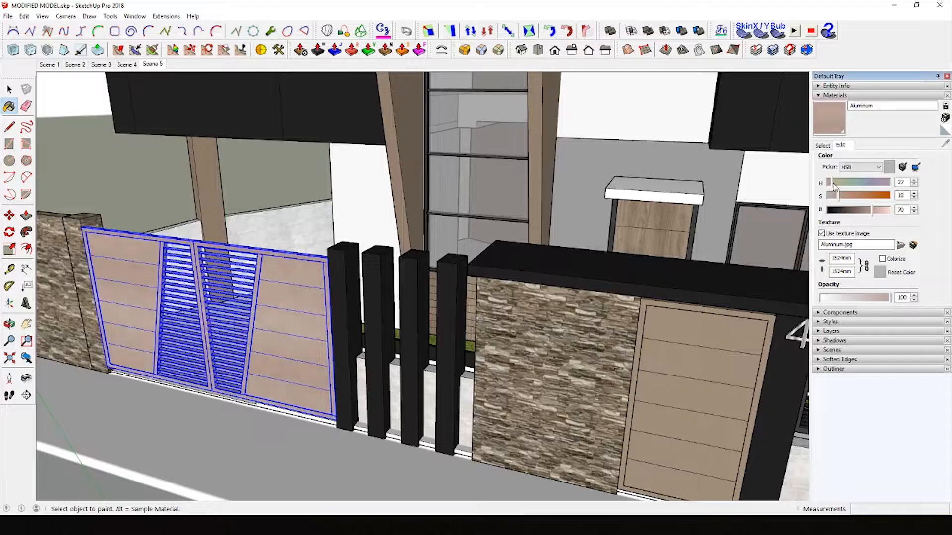
- Sample the near-black Color_008 material and paint it onto the numbered posts between the gates
{"action": "scroll", "coordinate": [295, 293], "scroll_direction": "down", "scroll_amount": 4}
{"action": "middle_click_drag", "start_coordinate": [296, 293], "coordinate": [447, 308]}
{"action": "key", "text": "space"}
{"action": "key", "text": "b"}
{"action": "left_click", "coordinate": [512, 367], "text": "alt"}
{"action": "middle_click_drag", "start_coordinate": [512, 367], "coordinate": [357, 347], "text": "shift"}
{"action": "left_click", "coordinate": [369, 323]}
{"action": "left_click", "coordinate": [779, 169]}
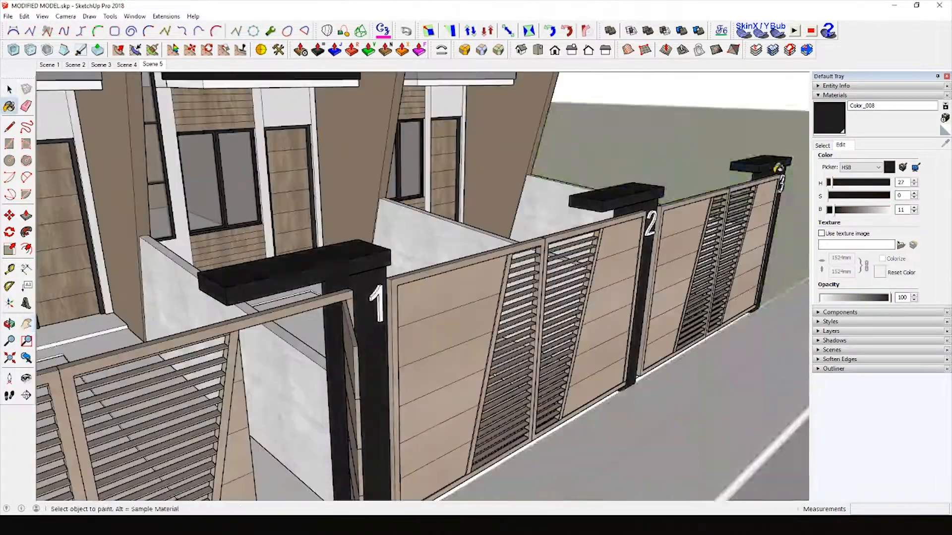
{"action": "scroll", "coordinate": [780, 168], "scroll_direction": "down", "scroll_amount": 6}
{"action": "mouse_move", "coordinate": [595, 248]}
{"action": "middle_mouse_down"}
{"action": "mouse_move", "coordinate": [496, 237]}
{"action": "mouse_move", "coordinate": [421, 248]}
{"action": "middle_mouse_up"}
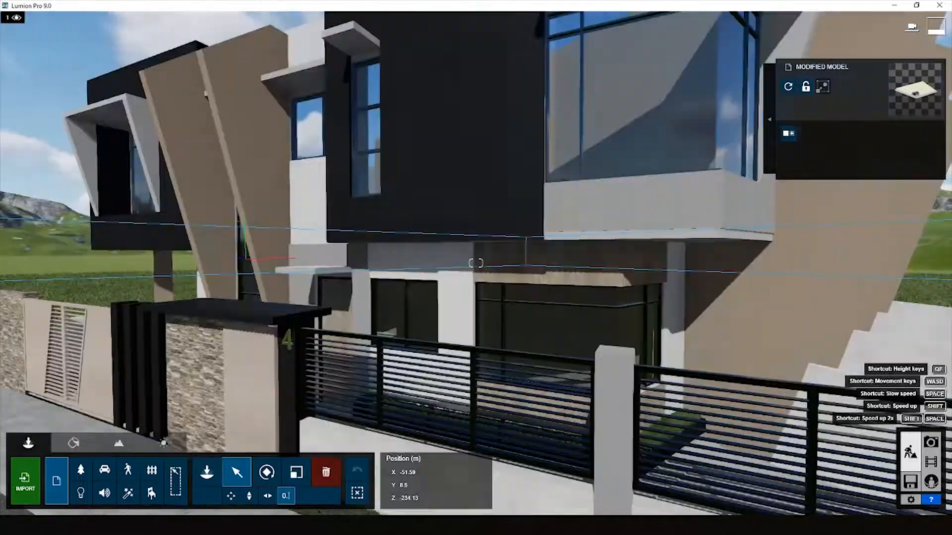
- In Lumion, apply the Exterior Walls Alt 027 013 plaster in beige to the slanted walls and save the changes
{"action": "left_click", "coordinate": [267, 472]}
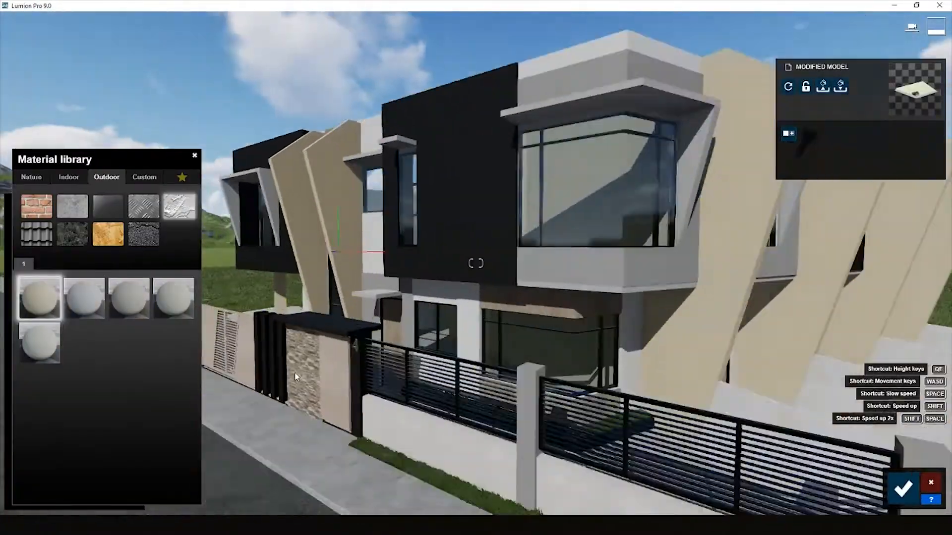
{"action": "left_click", "coordinate": [171, 299]}
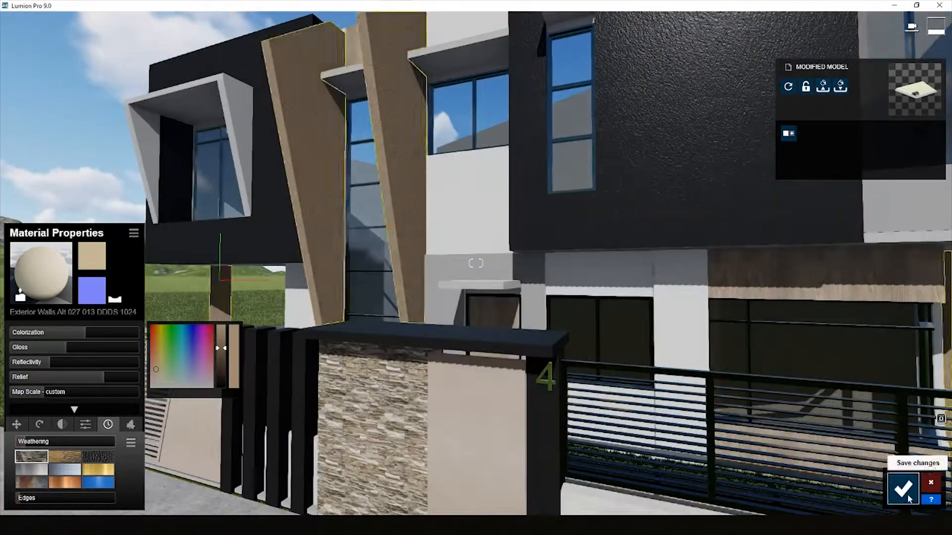
{"action": "left_click", "coordinate": [902, 489]}
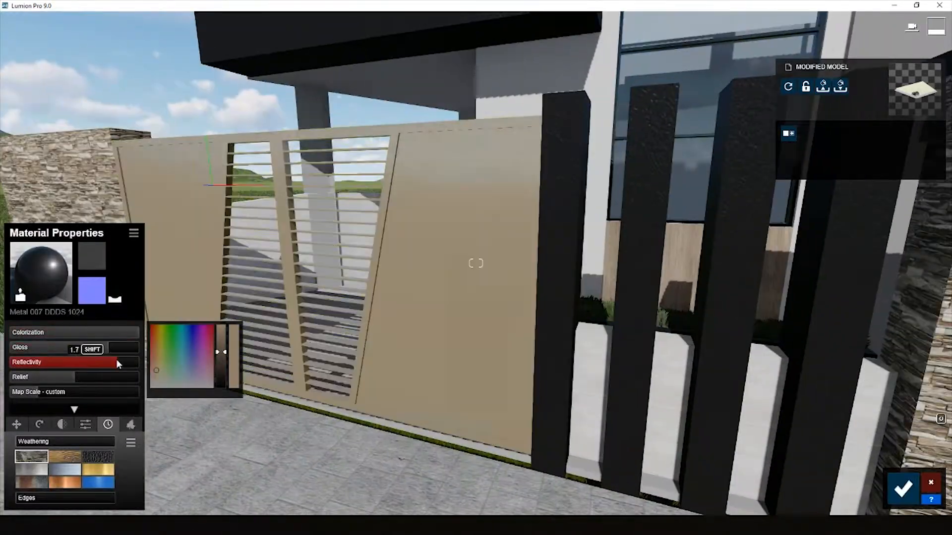
- Set the black posts' Metal 007 reflectivity to about 1.7 and adjust the colorization of the Exterior Walls Alt 027 017 plaster
{"action": "left_click_drag", "start_coordinate": [116, 359], "coordinate": [120, 352]}
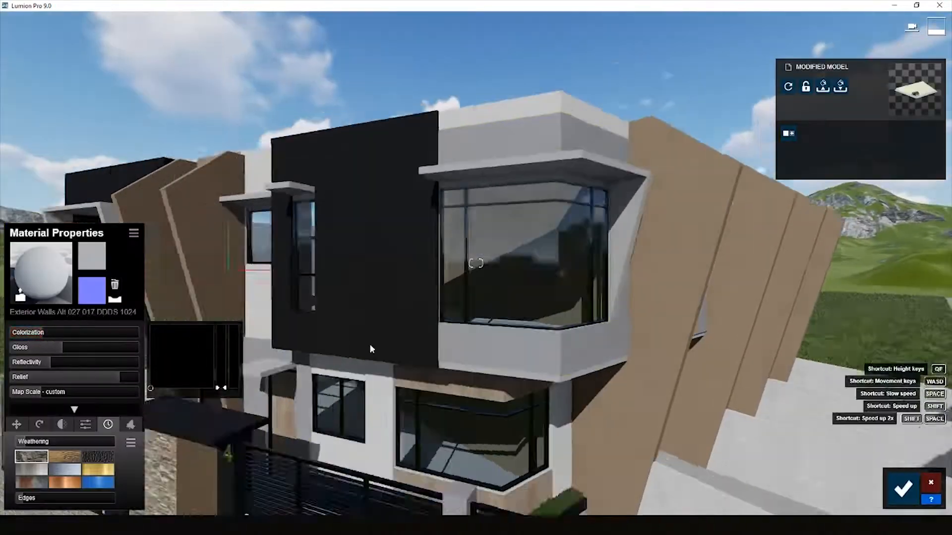
{"action": "left_click", "coordinate": [36, 333]}
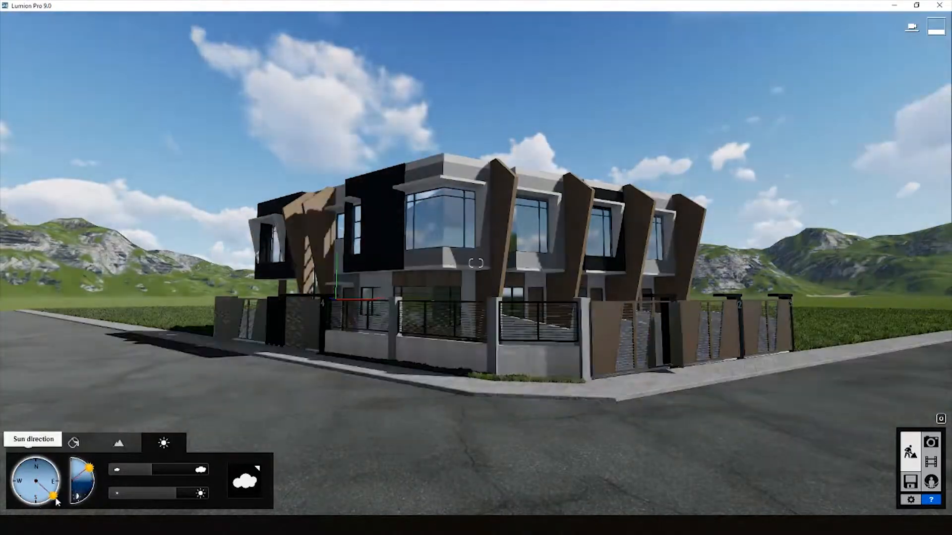
- Turn the sun direction from the southeast toward the east
{"action": "left_click_drag", "start_coordinate": [56, 499], "coordinate": [50, 468]}
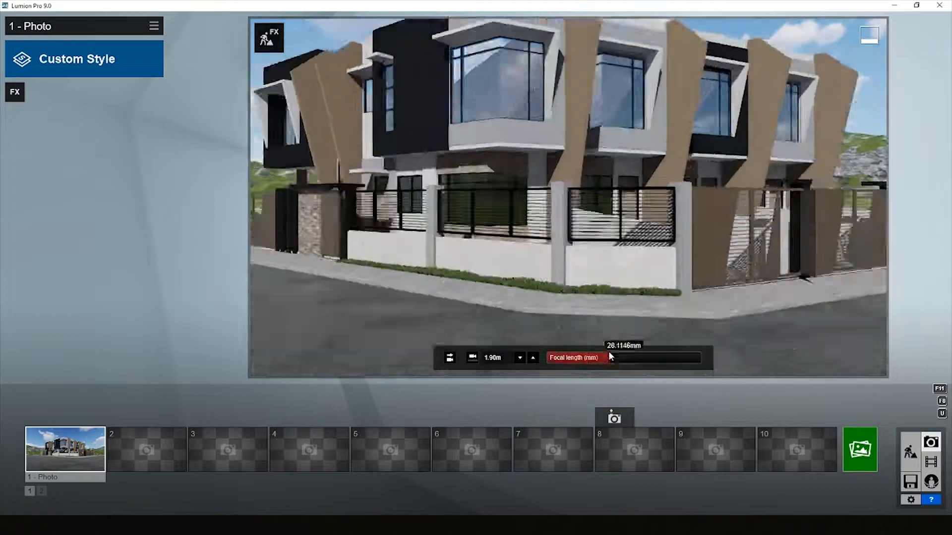
- Frame the corner view of the building for the first photo with eye level at 1.60 m and an adjusted focal length
{"action": "left_click_drag", "start_coordinate": [608, 351], "coordinate": [603, 355]}
{"action": "left_click", "coordinate": [474, 358]}
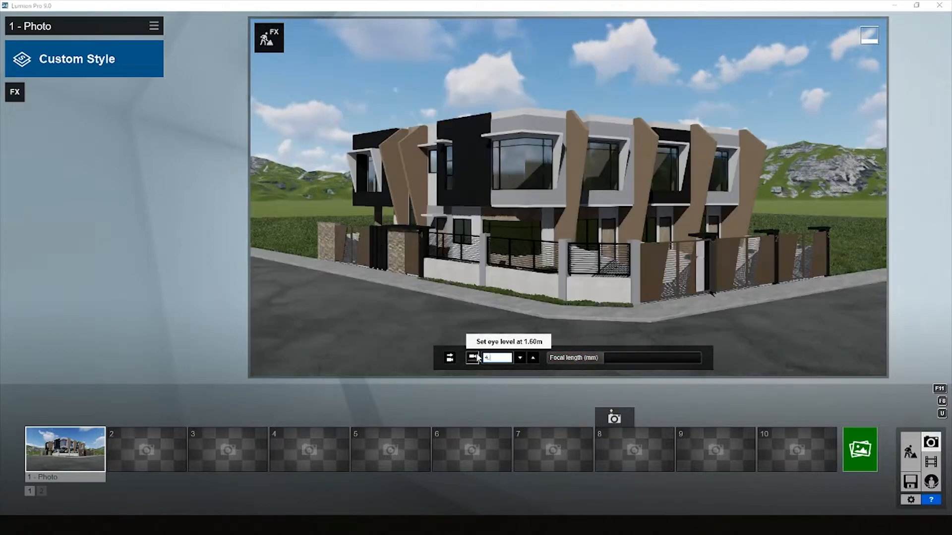
{"action": "left_click", "coordinate": [477, 358]}
{"action": "scroll", "coordinate": [566, 296], "scroll_direction": "up", "scroll_amount": 3}
{"action": "mouse_move", "coordinate": [611, 359]}
{"action": "left_mouse_down"}
{"action": "mouse_move", "coordinate": [587, 362]}
{"action": "mouse_move", "coordinate": [606, 358]}
{"action": "left_mouse_up"}
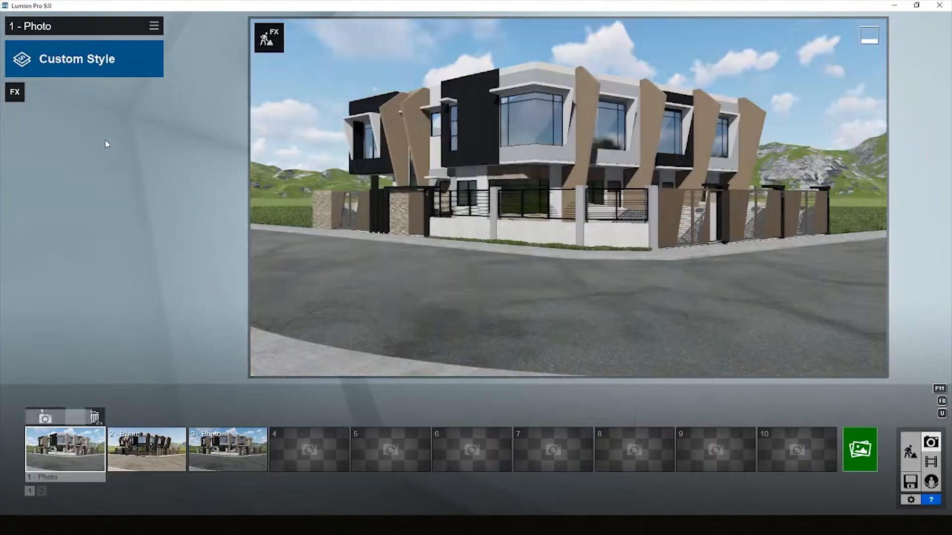
- Apply the Daytime style to photo 1 and rotate its Real Skies heading to about -99
{"action": "left_click", "coordinate": [84, 59]}
{"action": "left_click", "coordinate": [480, 357]}
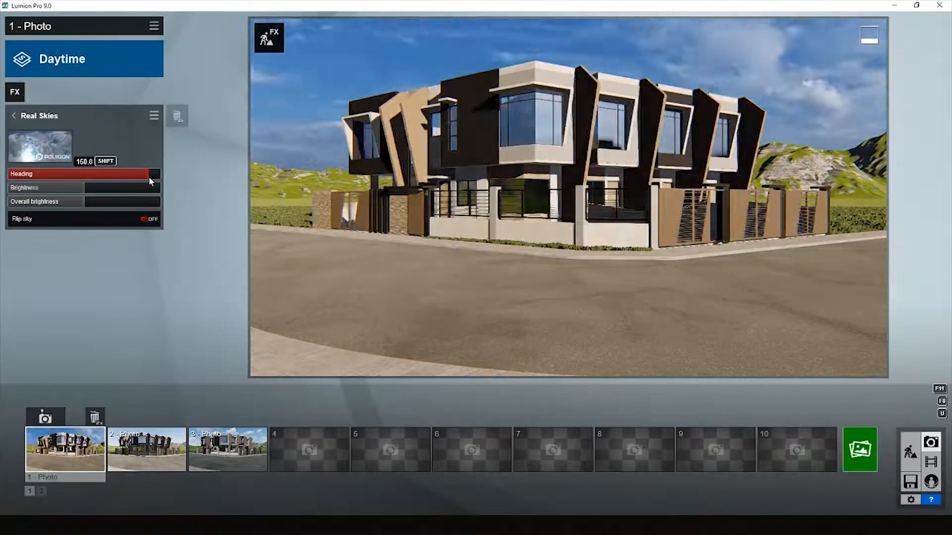
{"action": "left_click_drag", "start_coordinate": [149, 177], "coordinate": [37, 186]}
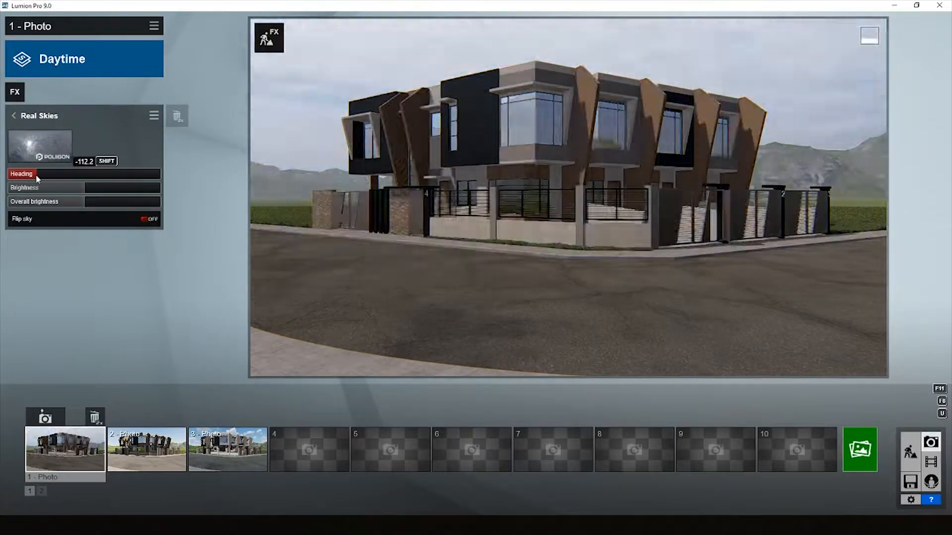
{"action": "left_click_drag", "start_coordinate": [36, 174], "coordinate": [71, 171]}
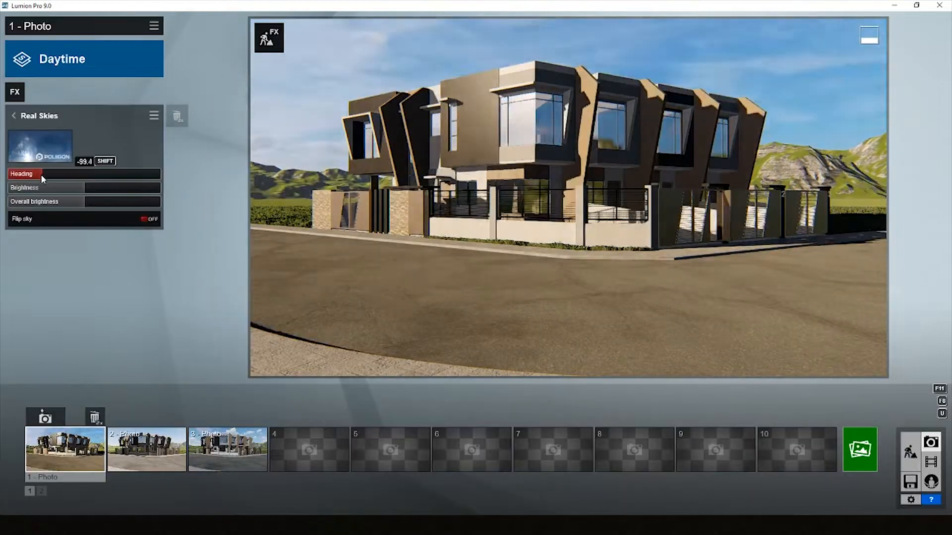
{"action": "mouse_move", "coordinate": [40, 174]}
{"action": "left_mouse_down"}
{"action": "mouse_move", "coordinate": [55, 171]}
{"action": "mouse_move", "coordinate": [42, 164]}
{"action": "left_mouse_up"}
- Lower the Precipitation effect's precipitation phase below 0.5 for photo 1, and leave its 1920x1080 test render
{"action": "left_click", "coordinate": [54, 116]}
{"action": "left_click", "coordinate": [99, 287]}
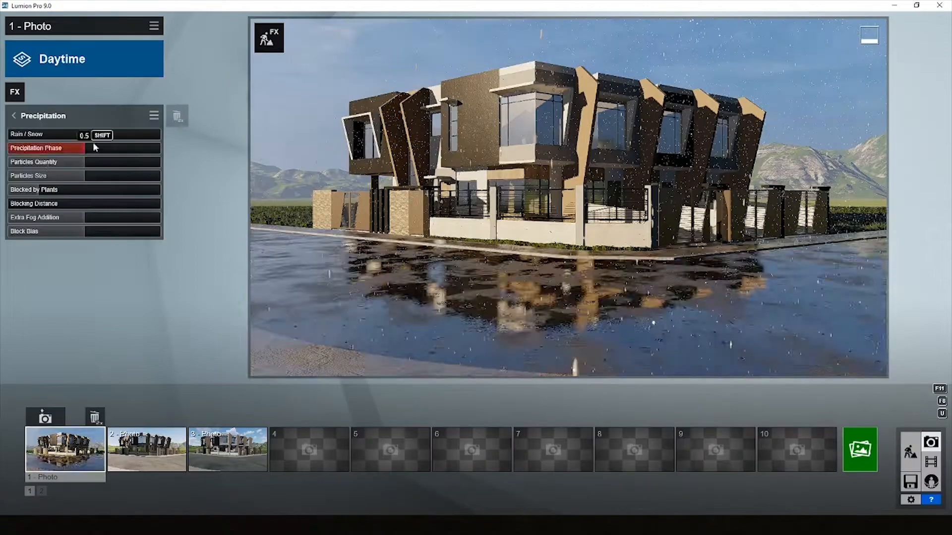
{"action": "left_click_drag", "start_coordinate": [91, 147], "coordinate": [50, 147]}
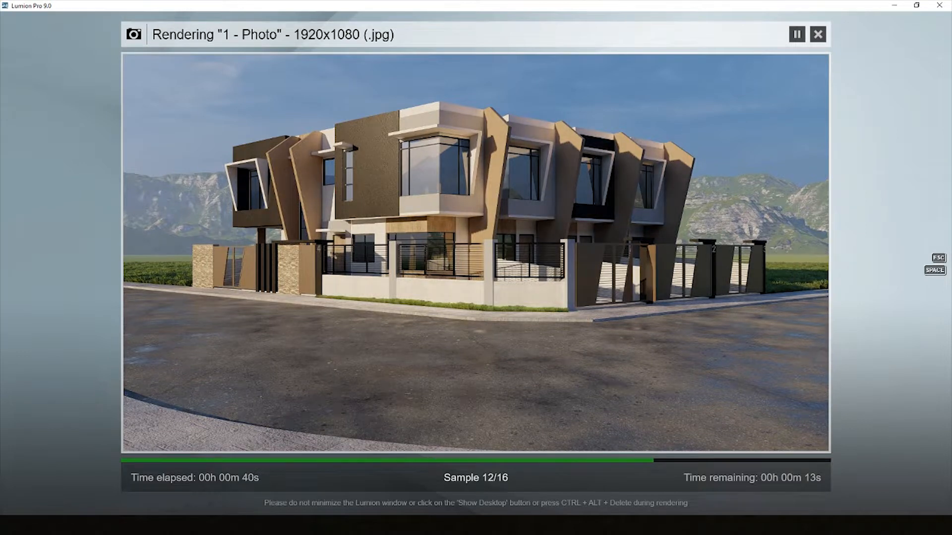
{"action": "key", "text": "Escape"}
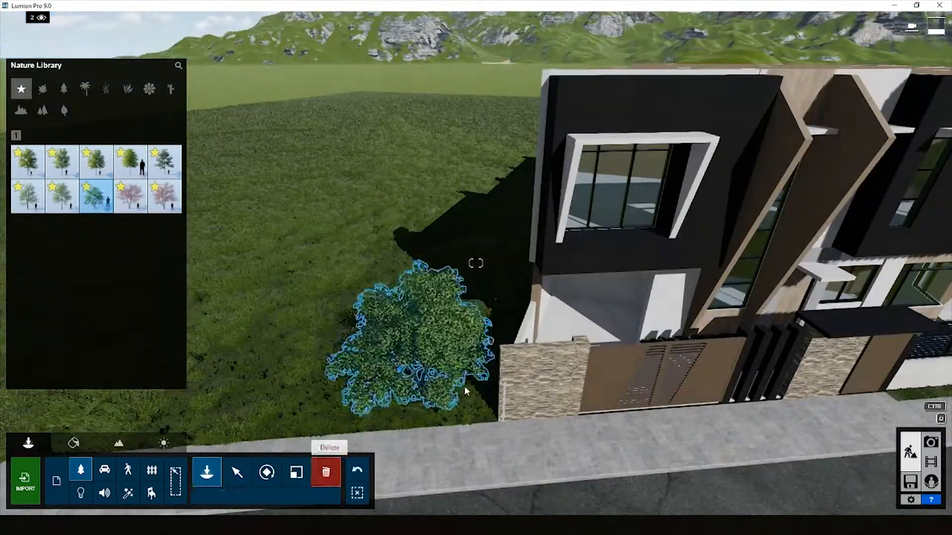
- Try a tree beside the stone wall and choose a different broadleaf tree from the nature objects
{"action": "left_click", "coordinate": [464, 386]}
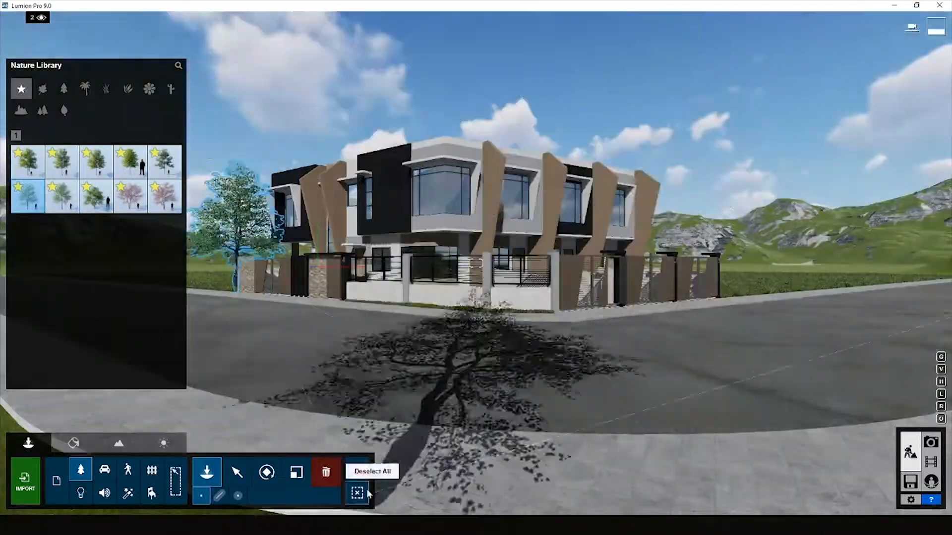
{"action": "left_click", "coordinate": [43, 89]}
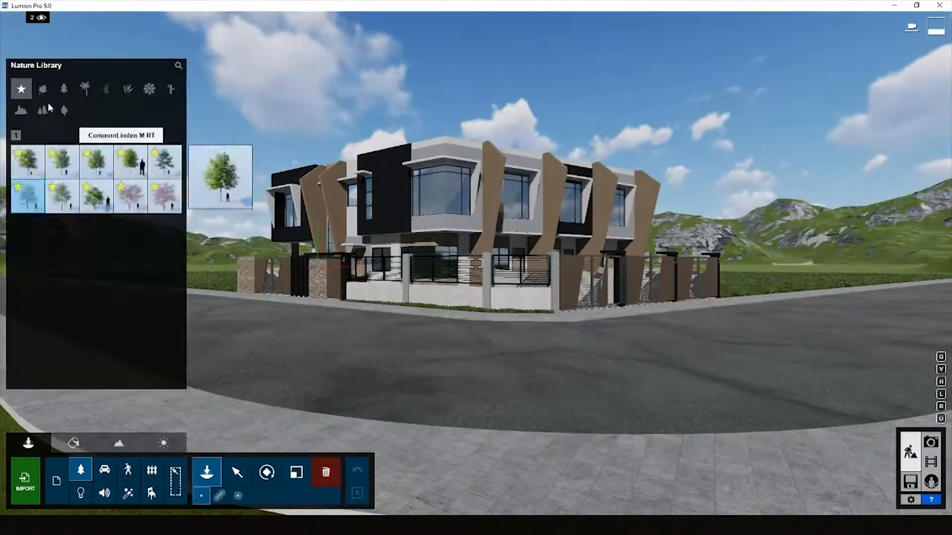
{"action": "left_click", "coordinate": [97, 162]}
{"action": "left_click", "coordinate": [130, 333]}
{"action": "left_click", "coordinate": [28, 299]}
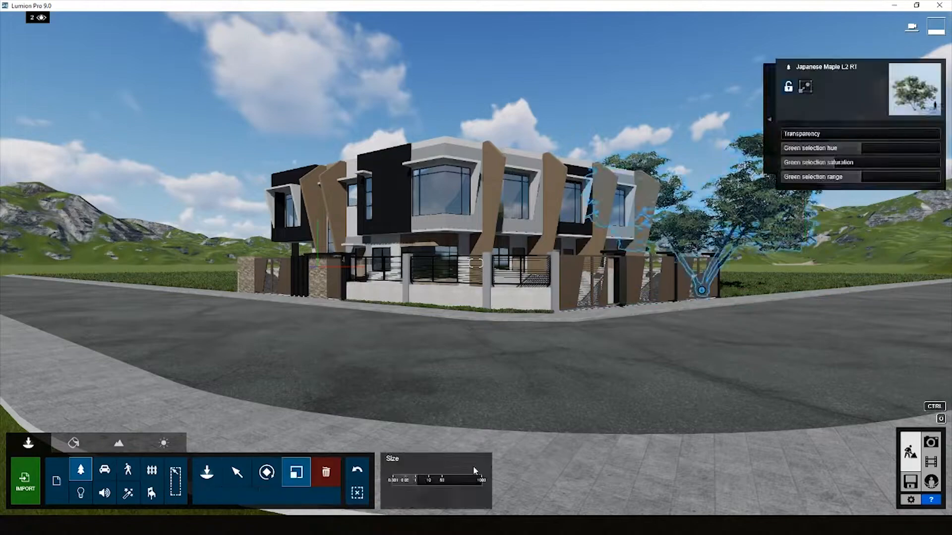
- Select the Japanese Maple L2 RT tree beside the far gates and change its size
{"action": "left_click", "coordinate": [701, 290]}
{"action": "left_click_drag", "start_coordinate": [437, 474], "coordinate": [401, 475]}
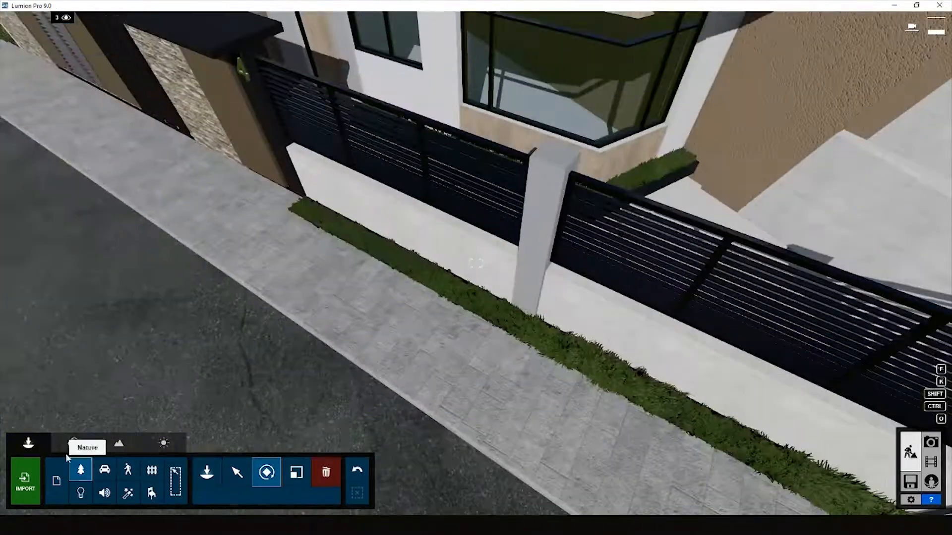
- Add low plants from the nature objects to the planting strip along the front fence
{"action": "left_click", "coordinate": [81, 470]}
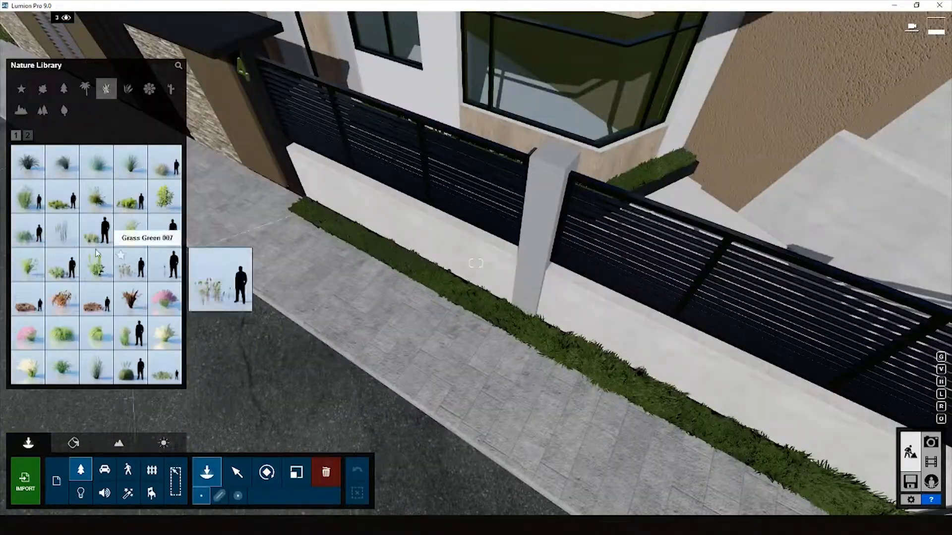
{"action": "left_click", "coordinate": [137, 377]}
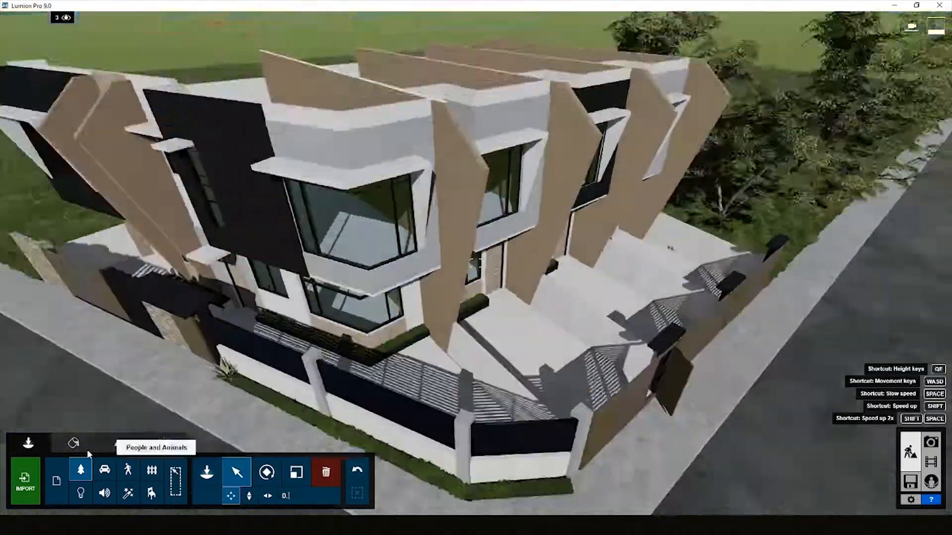
{"action": "left_click", "coordinate": [80, 470]}
{"action": "left_click", "coordinate": [476, 292]}
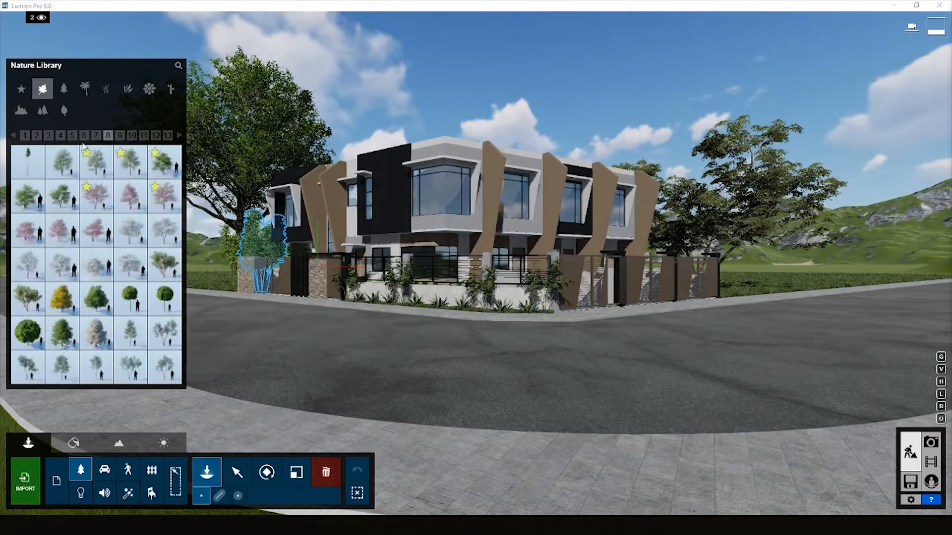
- Fill the lot behind the building with broadleaf trees and choose the TreeClusters2 Broadleaf Circle L-RT cluster for the background
{"action": "left_click", "coordinate": [127, 173]}
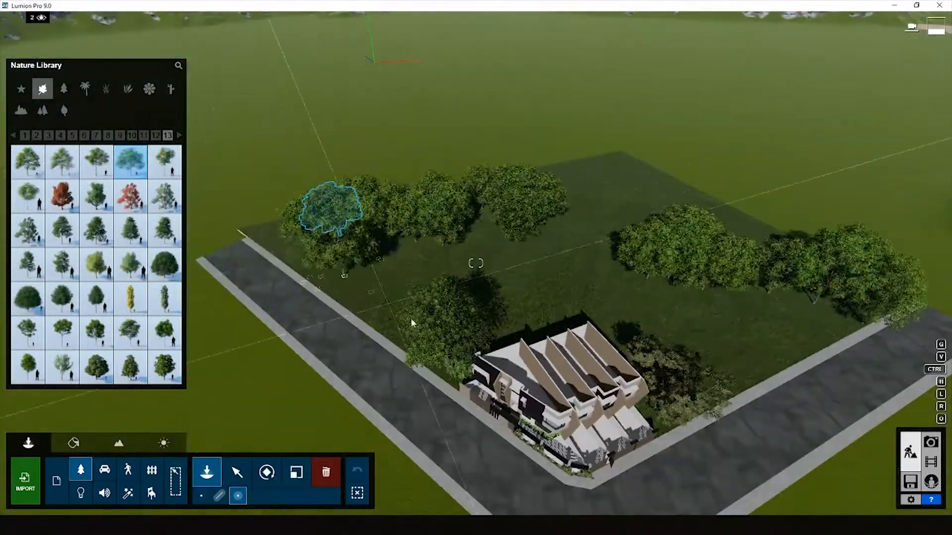
{"action": "right_click_drag", "start_coordinate": [411, 324], "coordinate": [407, 353]}
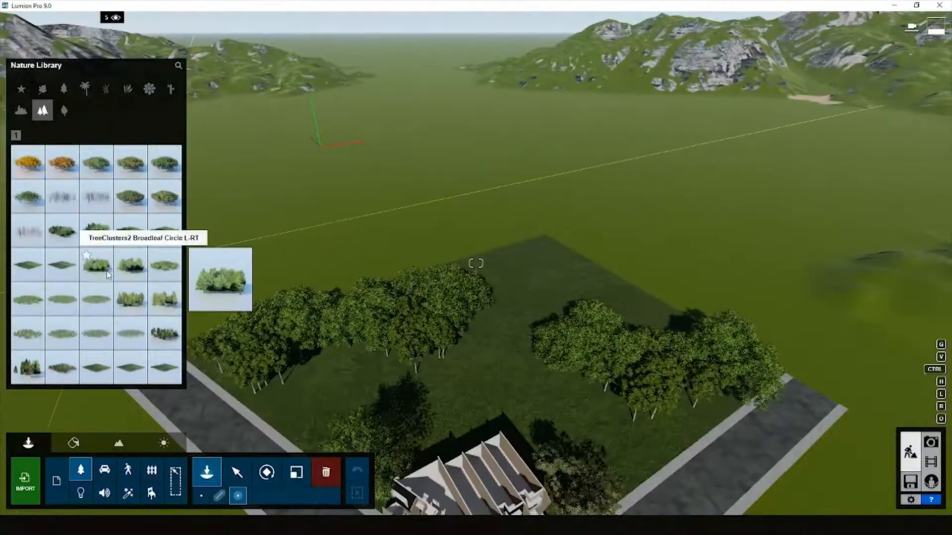
{"action": "left_click", "coordinate": [108, 276]}
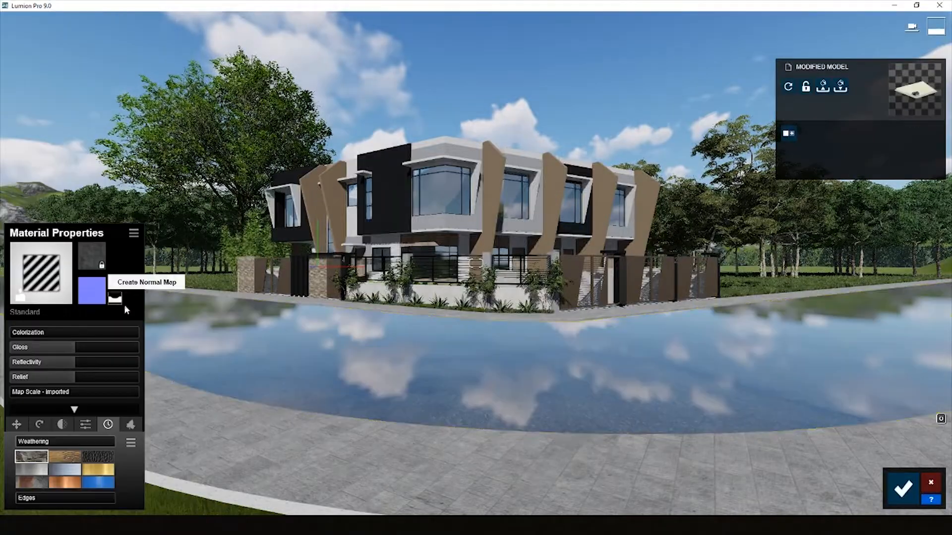
- Create a normal map for the road's Standard material and reduce its gloss
{"action": "left_click", "coordinate": [117, 299]}
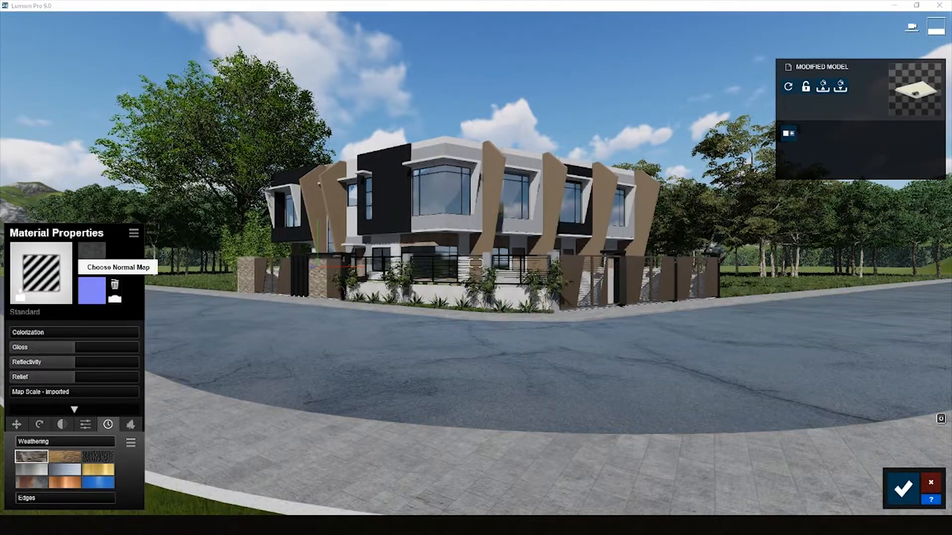
{"action": "right_click_drag", "start_coordinate": [555, 380], "coordinate": [514, 421]}
{"action": "key", "text": "w"}
{"action": "key", "text": "s"}
{"action": "key", "text": "w"}
{"action": "right_click_drag", "start_coordinate": [342, 441], "coordinate": [338, 394]}
{"action": "left_click_drag", "start_coordinate": [74, 347], "coordinate": [54, 349]}
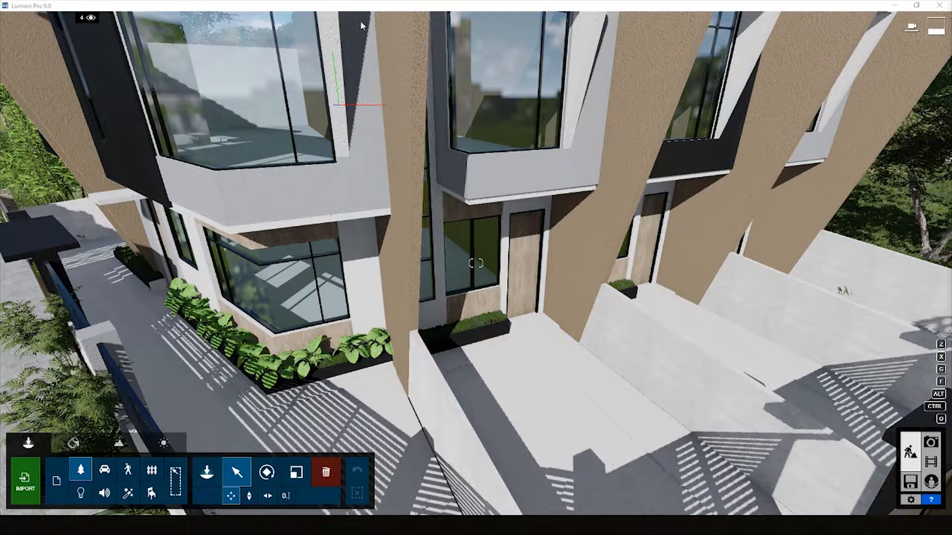
- Add cars from the transport objects to the driveways and the street beside the gates
{"action": "left_click", "coordinate": [81, 470]}
{"action": "left_click", "coordinate": [104, 470]}
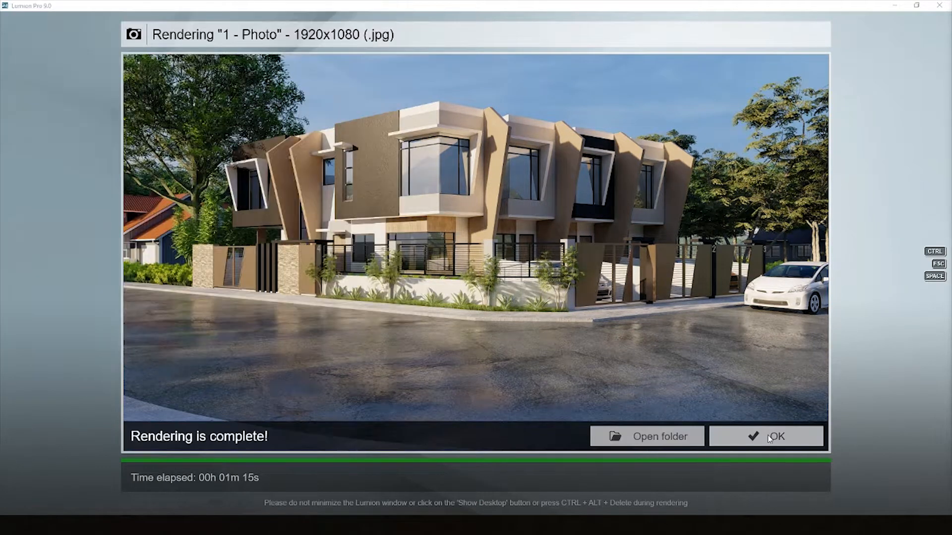
- Close the finished render and place another broadleaf tree on the open grass across the road from the building
{"action": "left_click", "coordinate": [769, 438]}
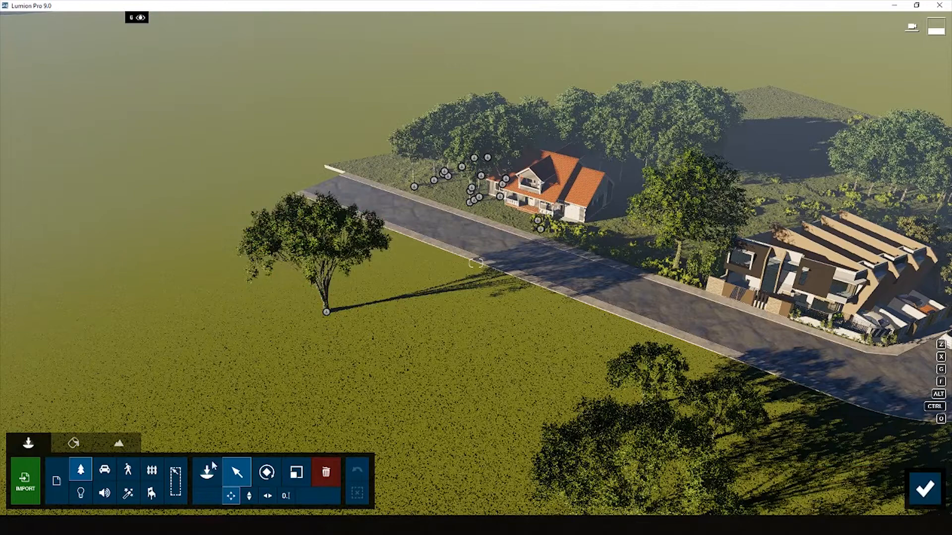
{"action": "left_click", "coordinate": [206, 472]}
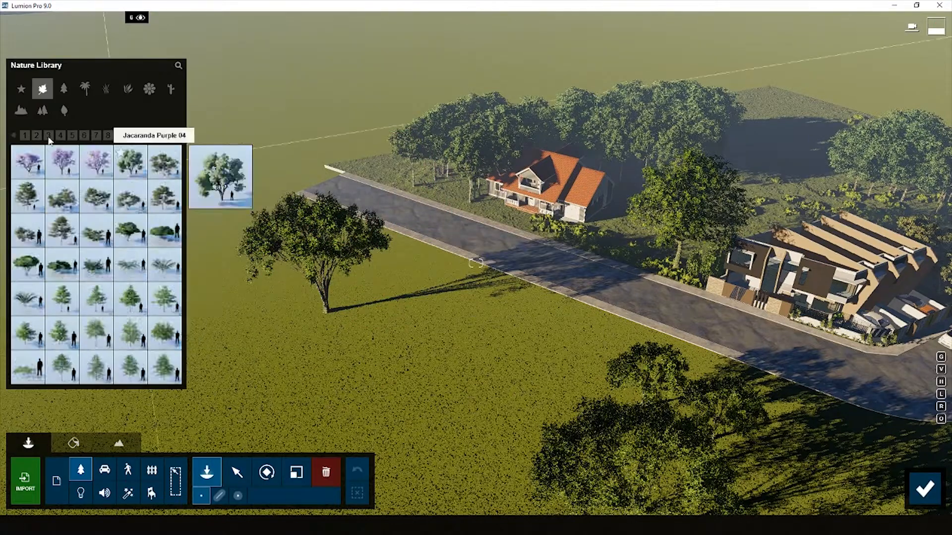
{"action": "left_click", "coordinate": [131, 333]}
{"action": "scroll", "coordinate": [292, 272], "scroll_direction": "down", "scroll_amount": 4}
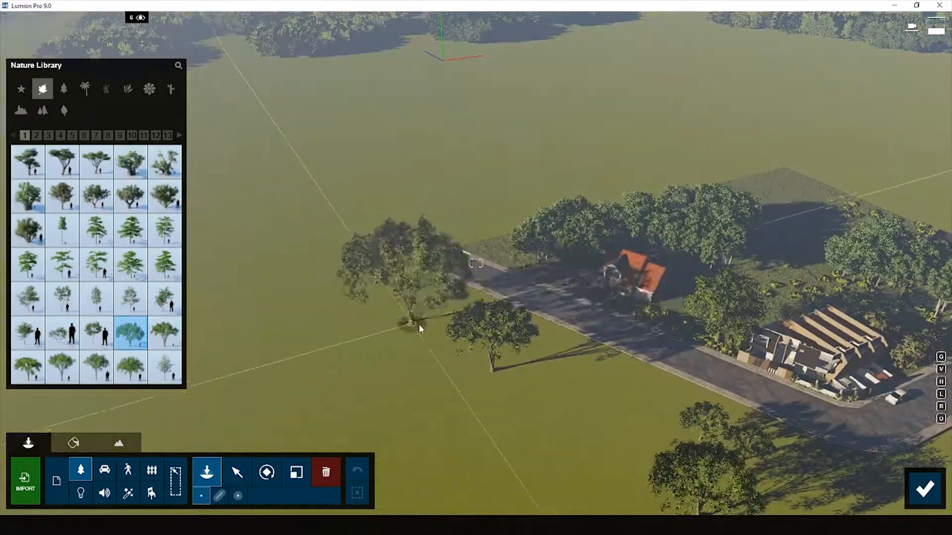
{"action": "left_click", "coordinate": [436, 326]}
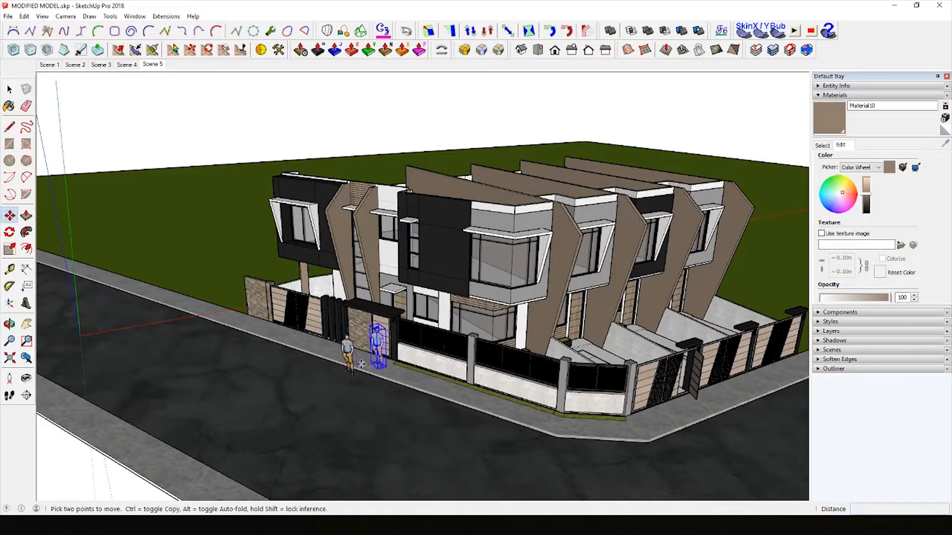
- In SketchUp, move the standing man figure onto the sidewalk in front of the number 4 gate
{"action": "scroll", "coordinate": [361, 365], "scroll_direction": "up", "scroll_amount": 8}
{"action": "key", "text": "space"}
{"action": "middle_click_drag", "start_coordinate": [471, 365], "coordinate": [397, 357]}
{"action": "left_click", "coordinate": [359, 318]}
{"action": "key", "text": "m"}
{"action": "left_click", "coordinate": [415, 367]}
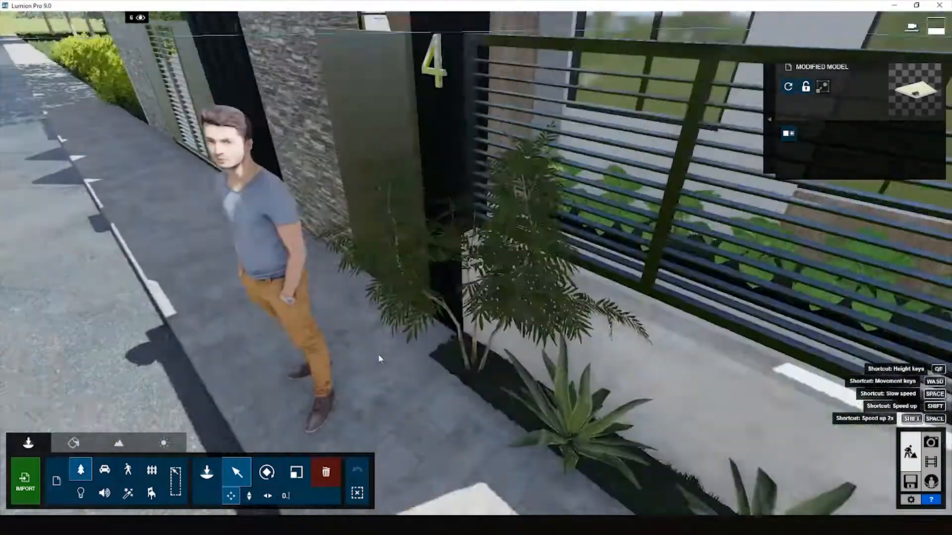
- In Lumion, assign the Standard material to the man figure standing by the gate
{"action": "left_click", "coordinate": [527, 378]}
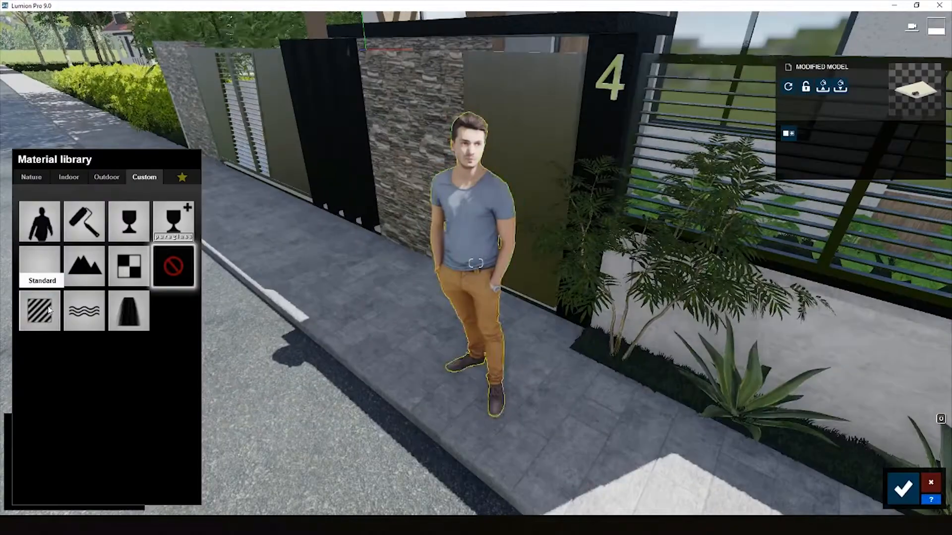
{"action": "left_click", "coordinate": [38, 259]}
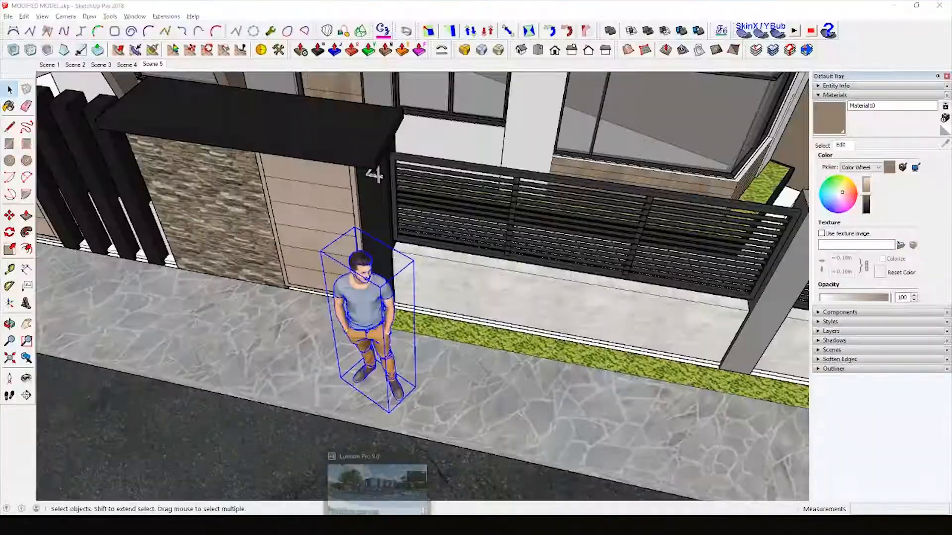
- Switch back from SketchUp to Lumion and start rendering the 1 - Photo view with the Daytime style
{"action": "left_click", "coordinate": [450, 486]}
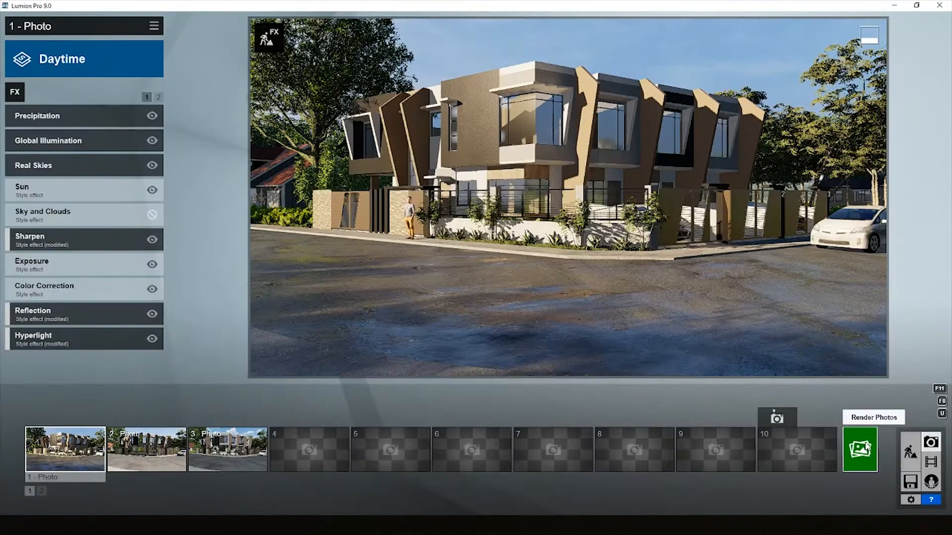
{"action": "left_click", "coordinate": [865, 448]}
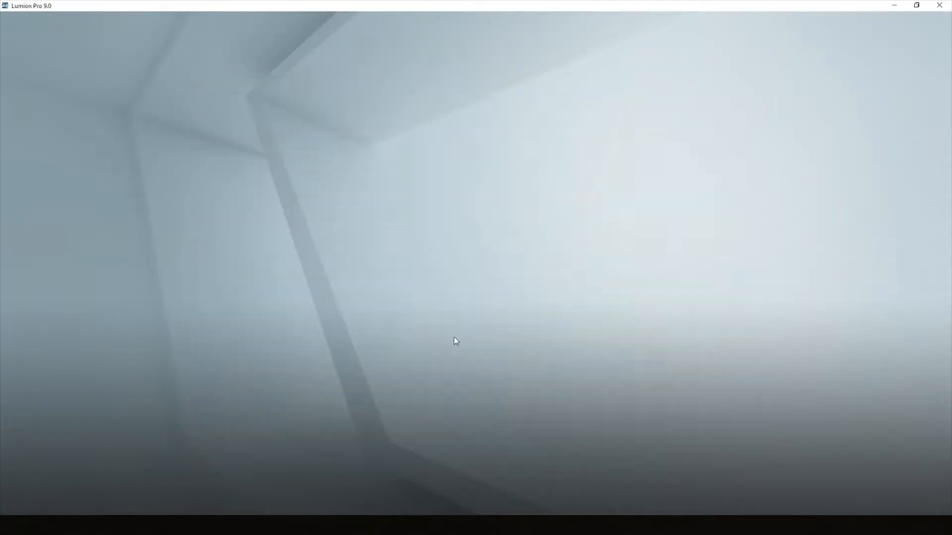